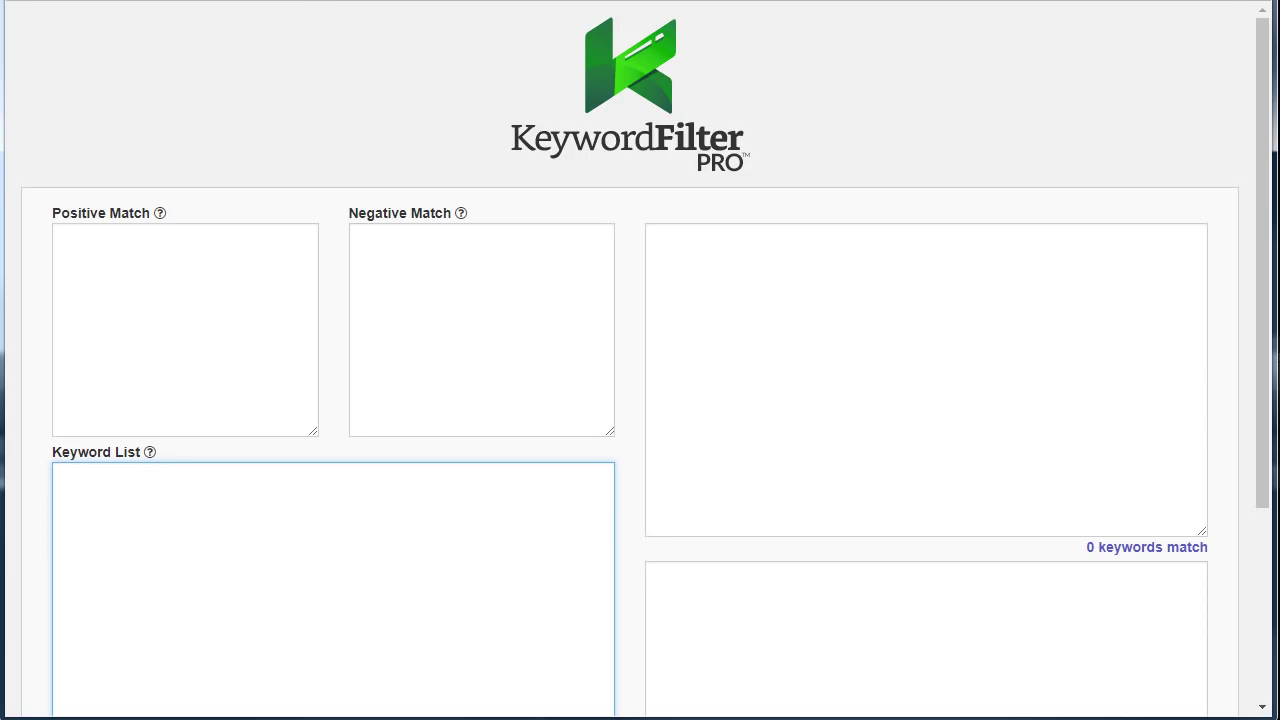
Paste the 4249 basketball keywords into the Keyword List and scroll back to the top
key(ctrl+v)
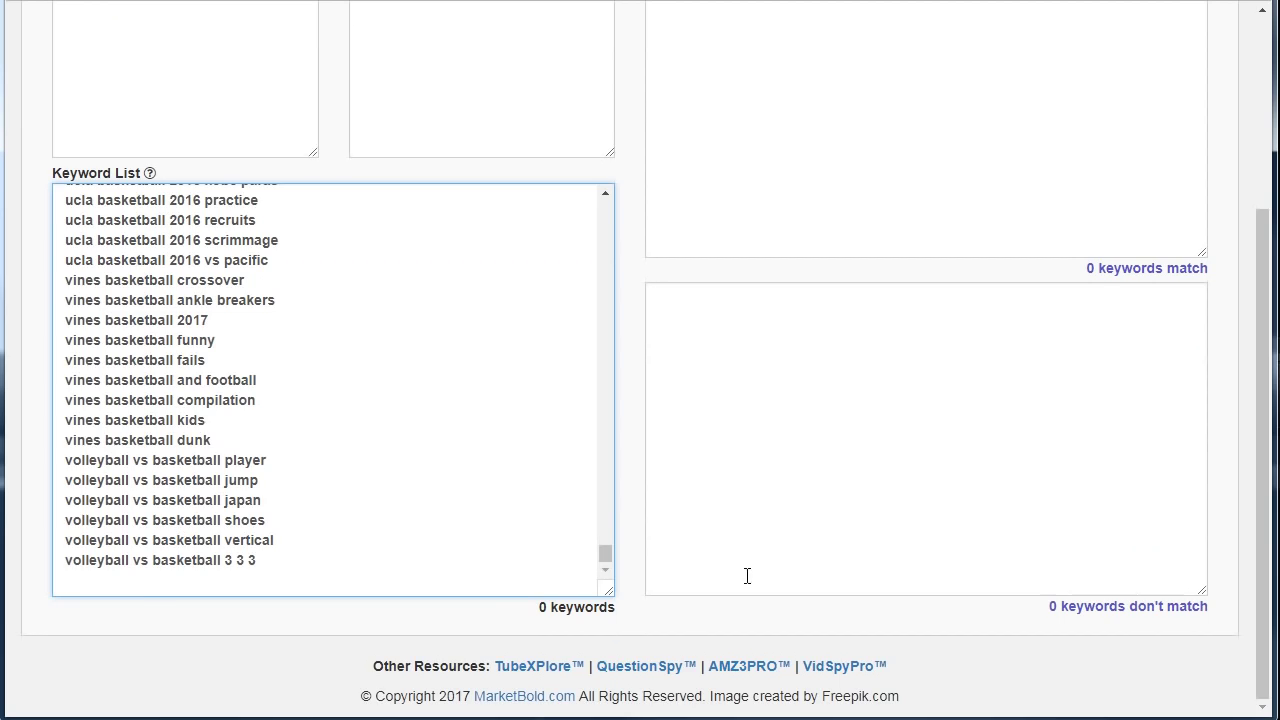
drag(607, 559, 605, 205)
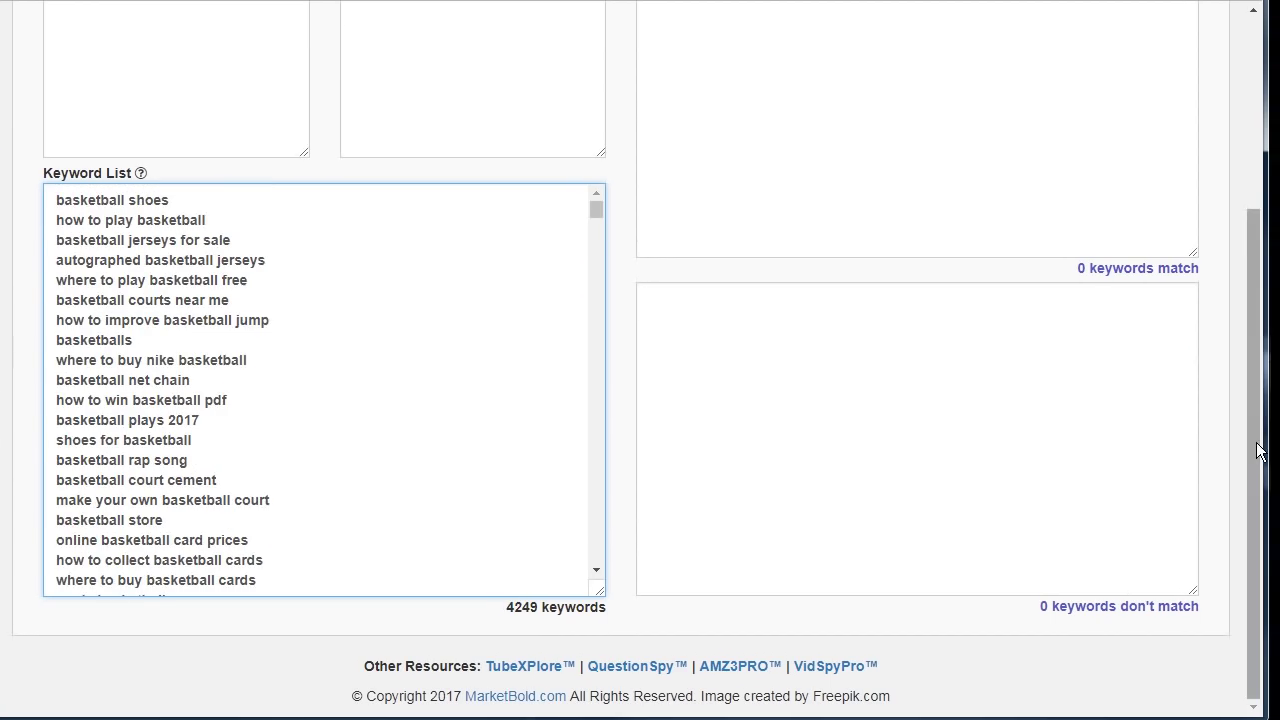
drag(1262, 446, 1240, 255)
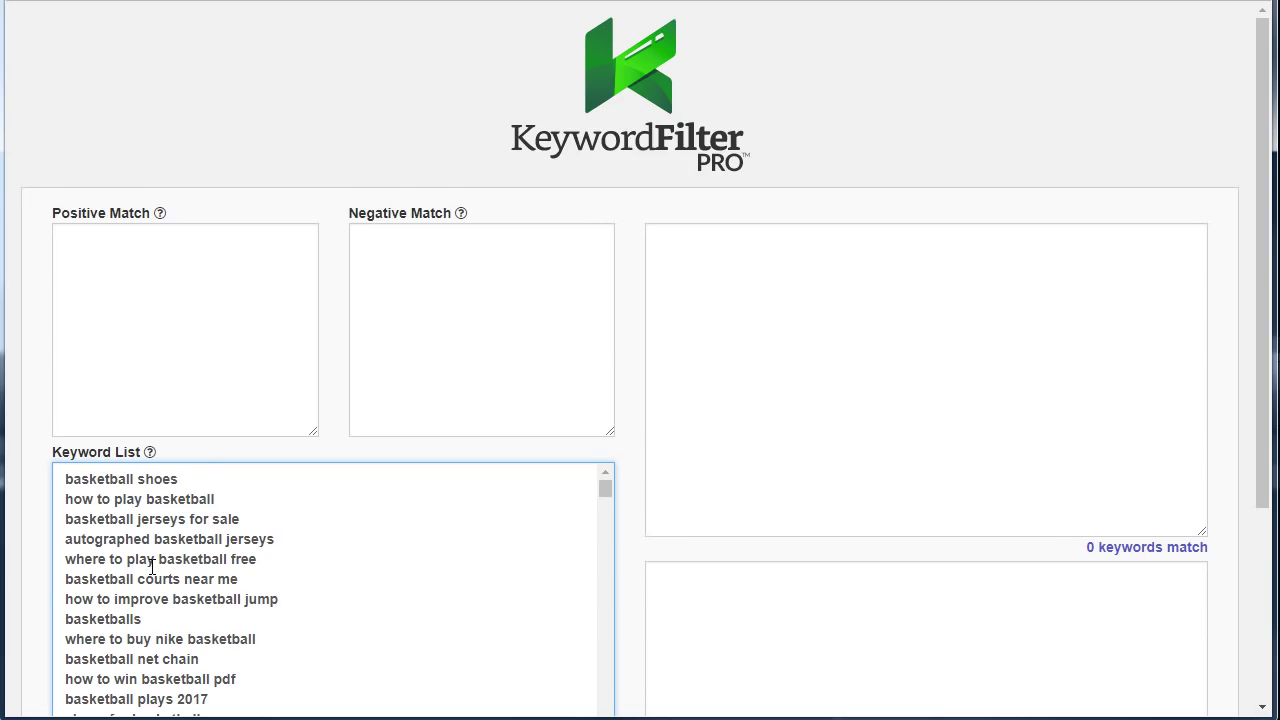
Enter 'shoes basketball' as a broad positive match term, leaving 106 matching keywords
click(89, 246)
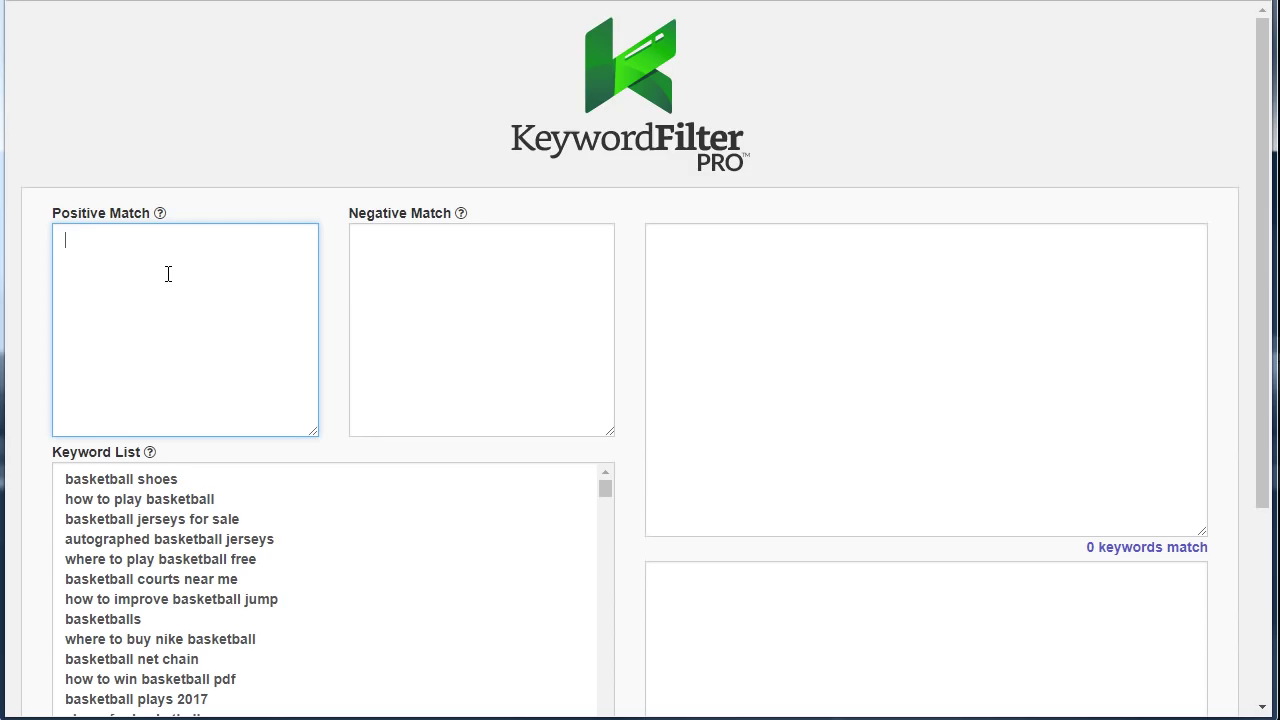
text(shoes basketball)
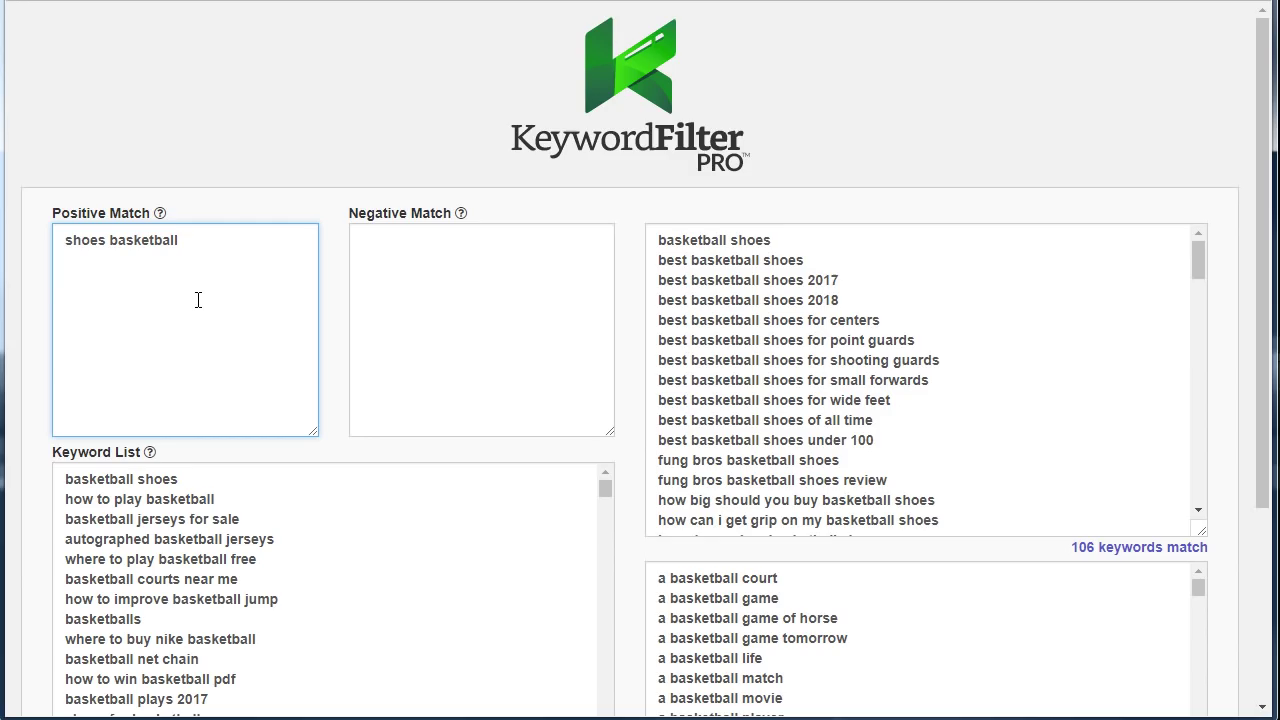
mouse_move(161, 217)
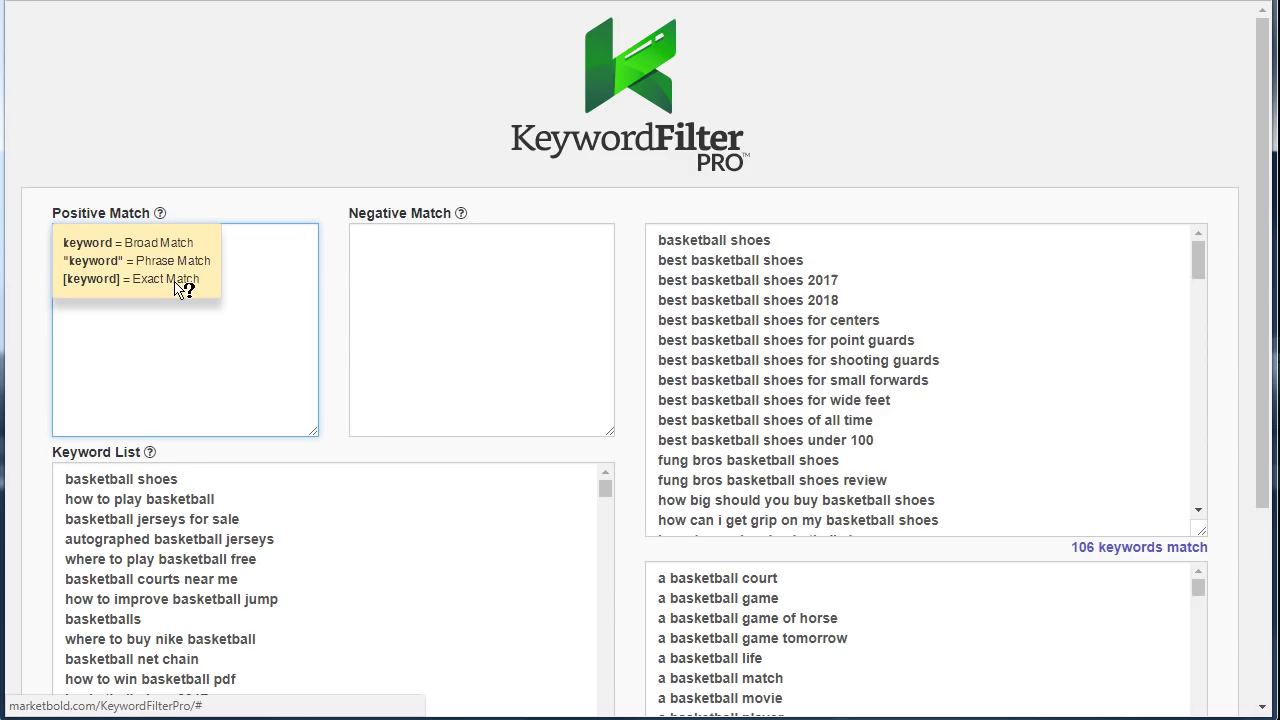
text(shoes basketball)
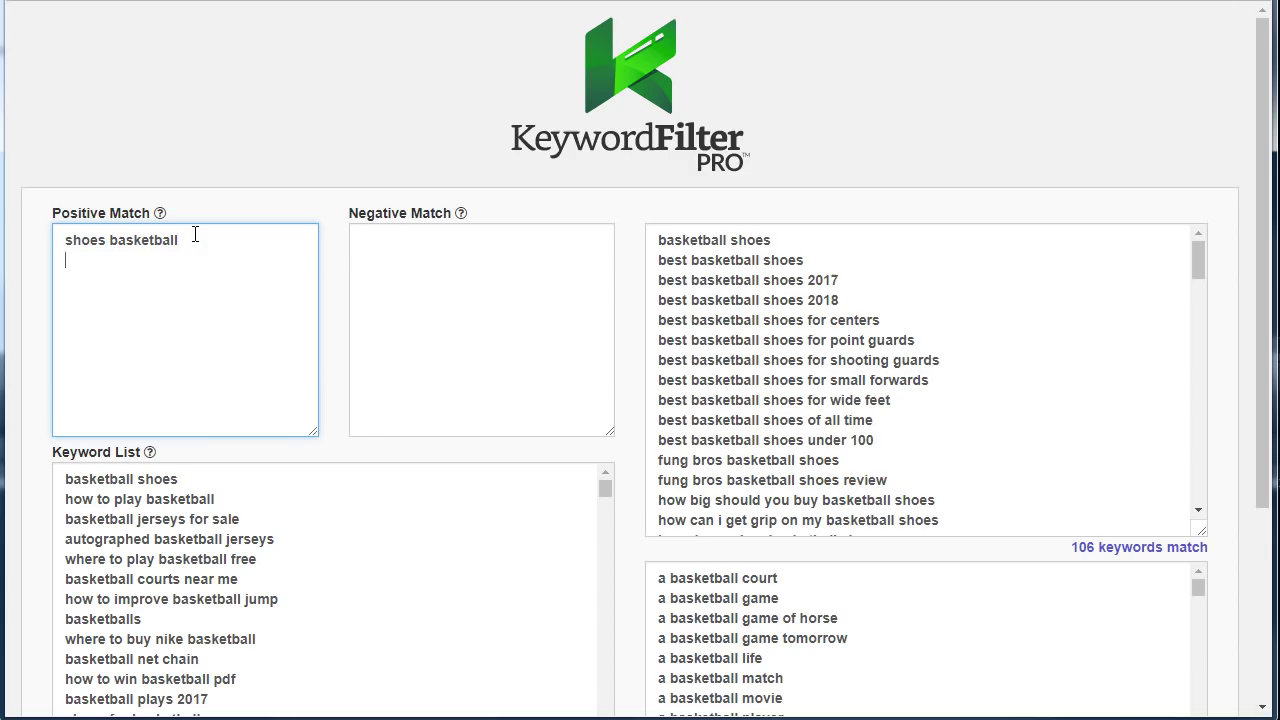
Add the phrase match "basketball jersey" as a second positive term, raising matches to 111
key(Return)
text("basketball jerse)
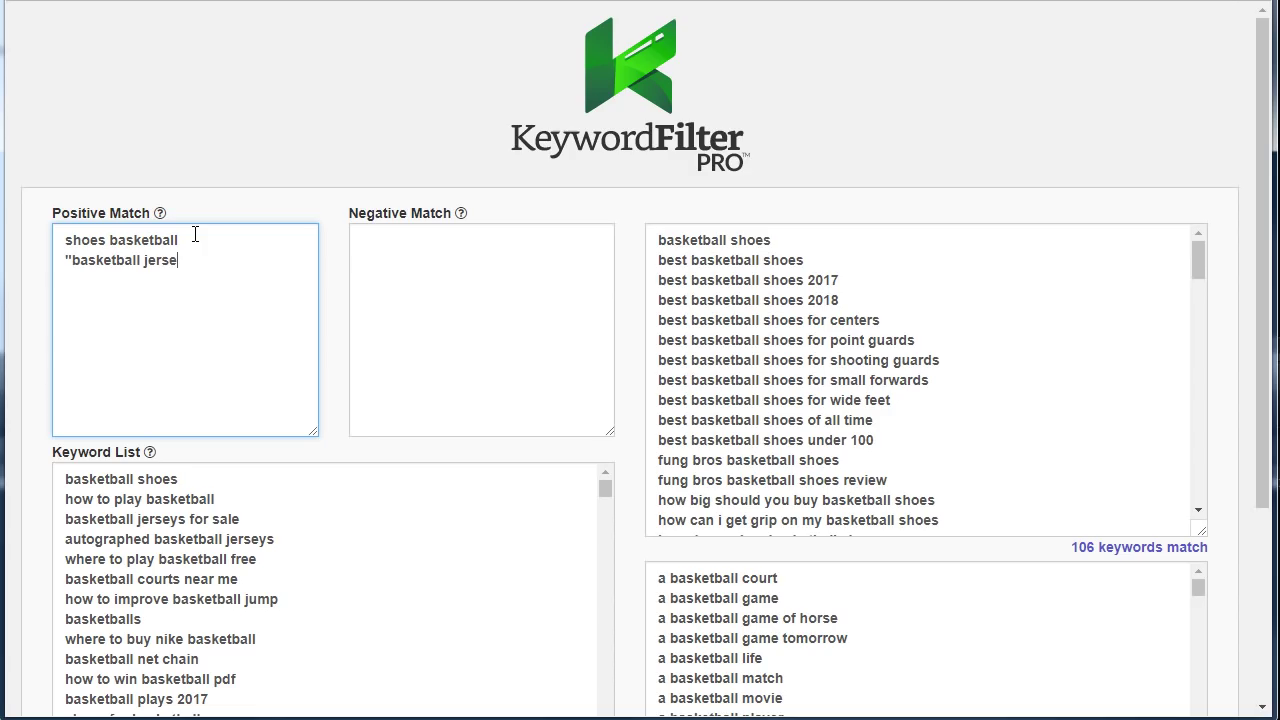
text(y")
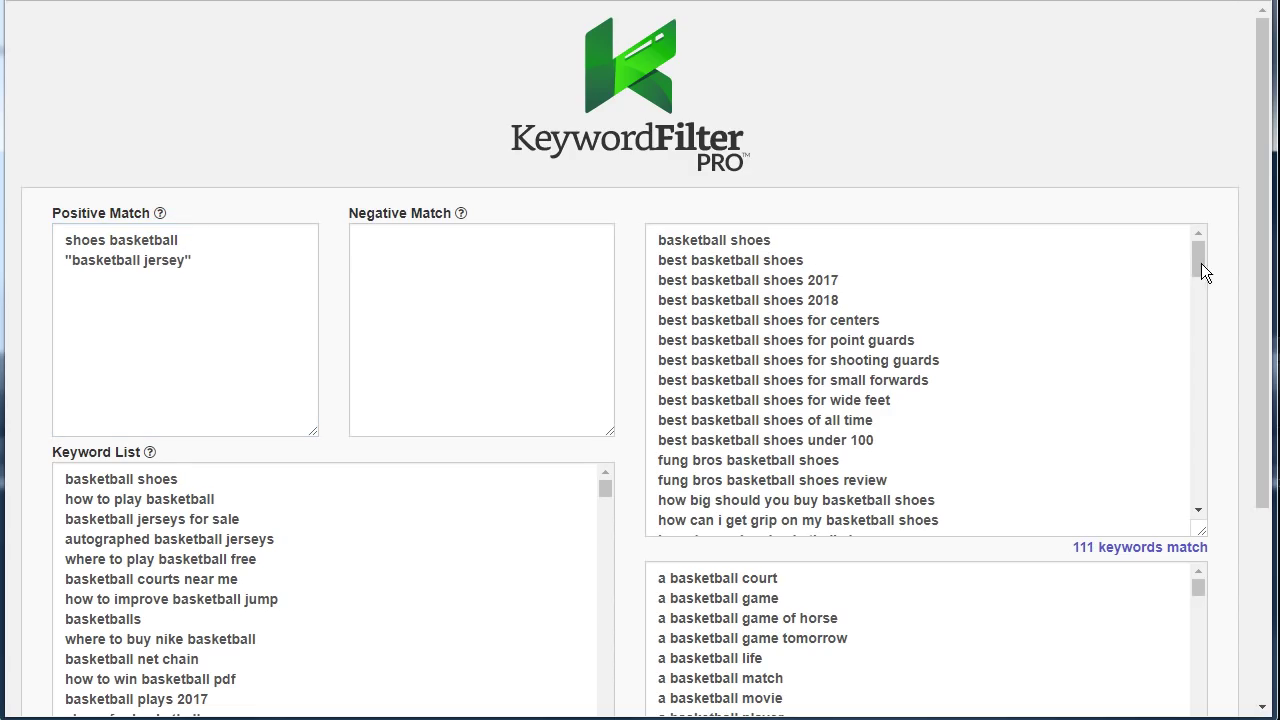
drag(1199, 261, 1220, 507)
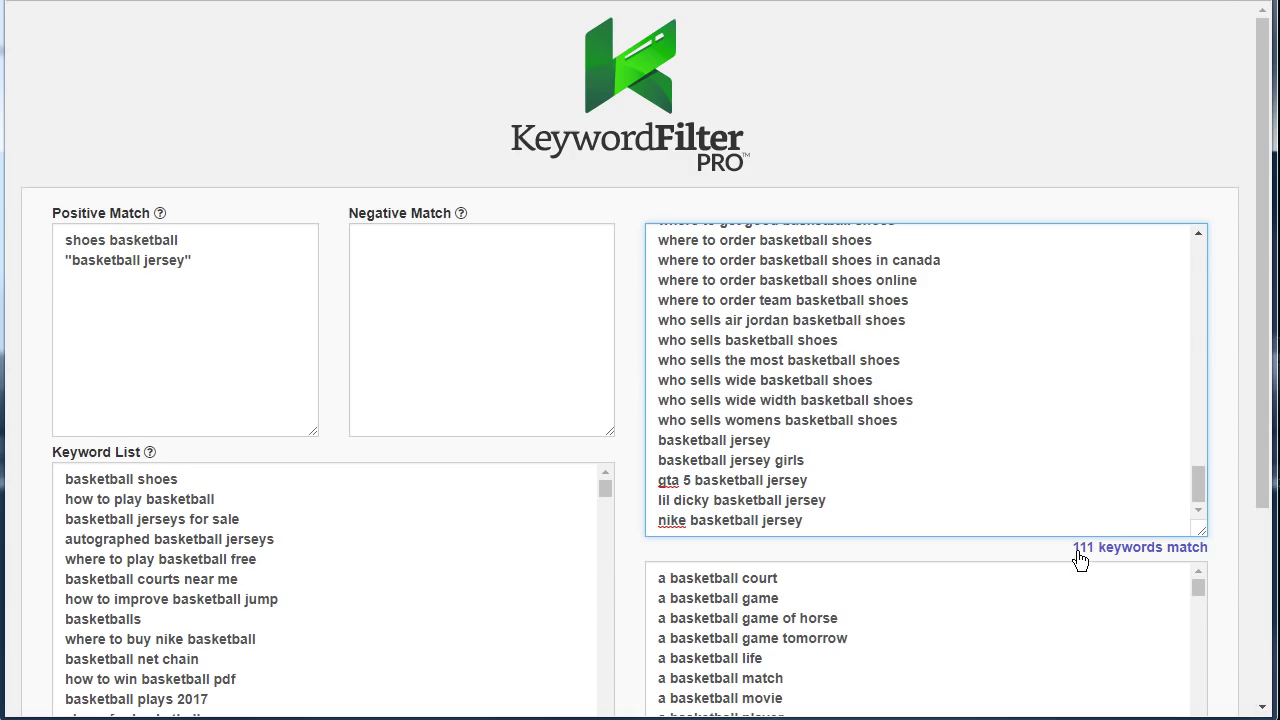
Add the exact match [where to buy nike basketball] as a third positive term, giving 112 matches
click(104, 347)
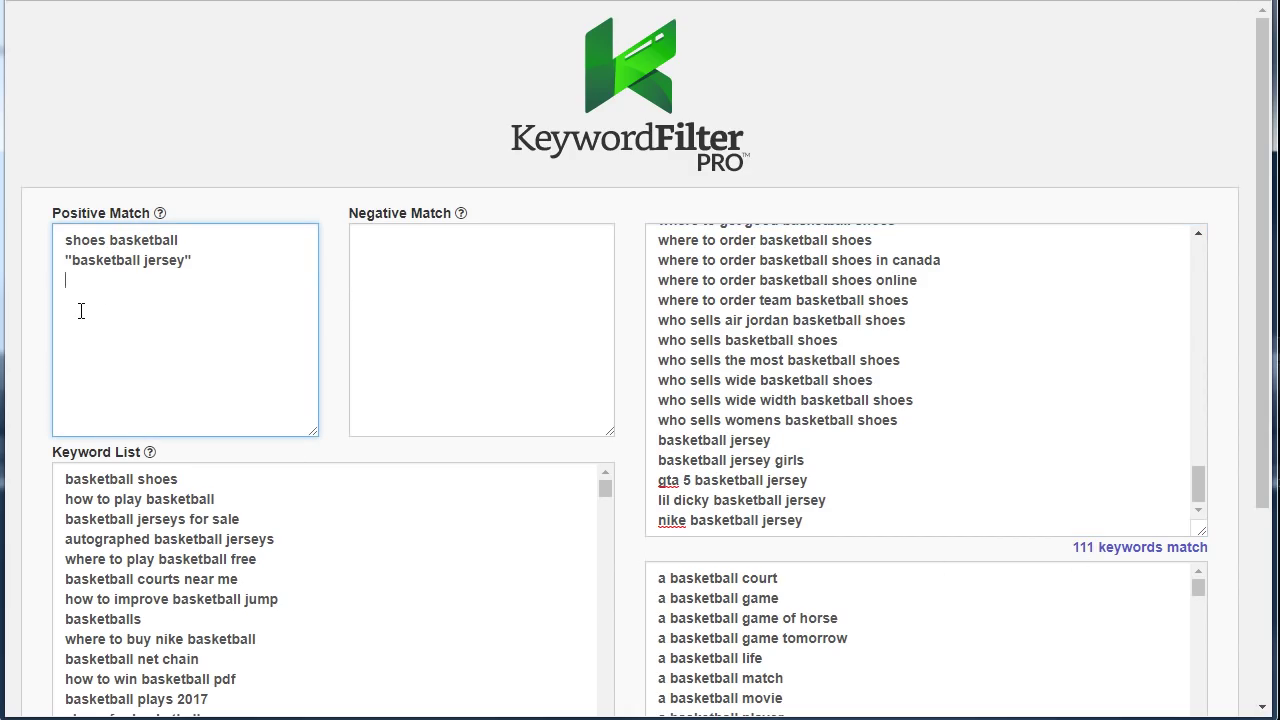
text([where to buy nike b)
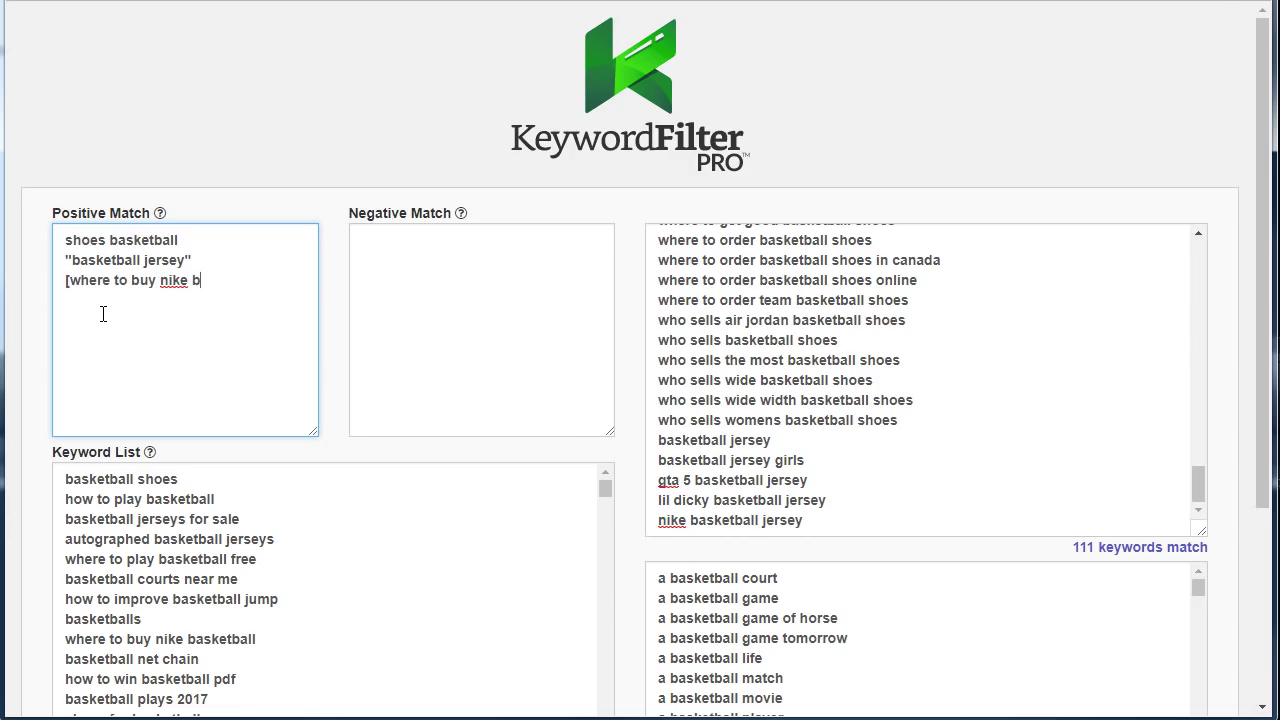
text(asketball])
drag(1200, 482, 1201, 498)
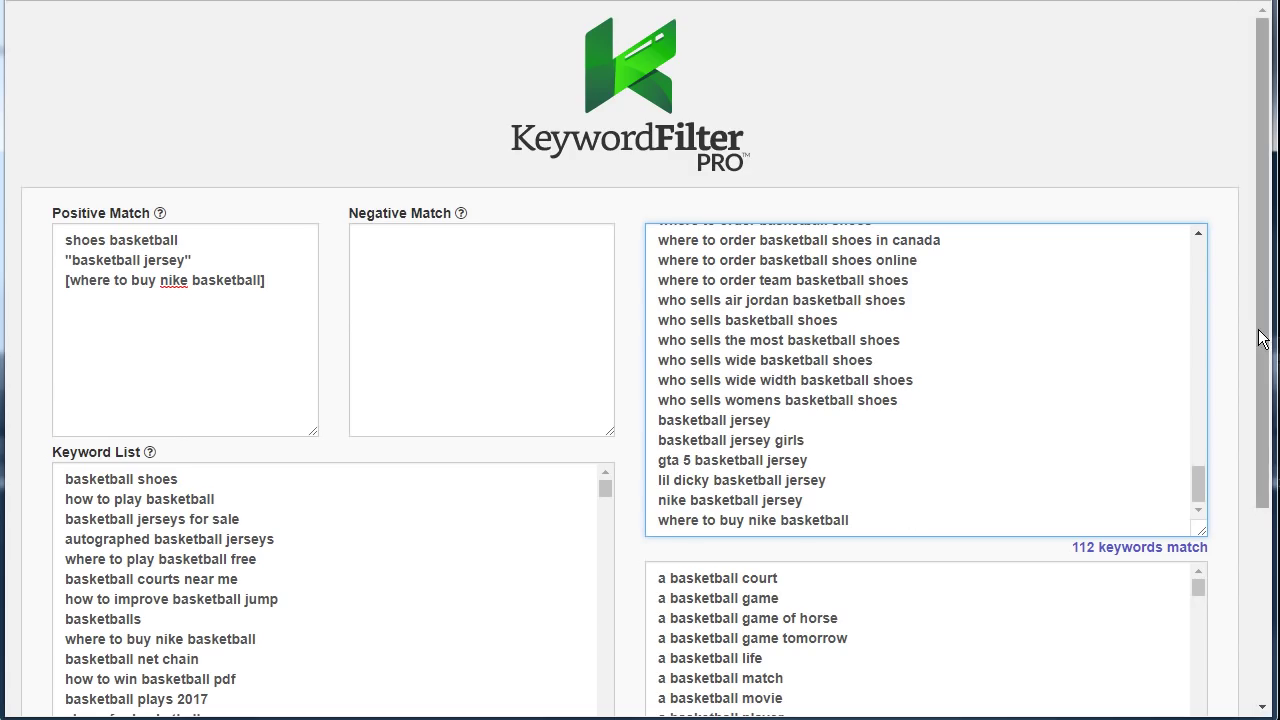
scroll(1260, 355, down, 2)
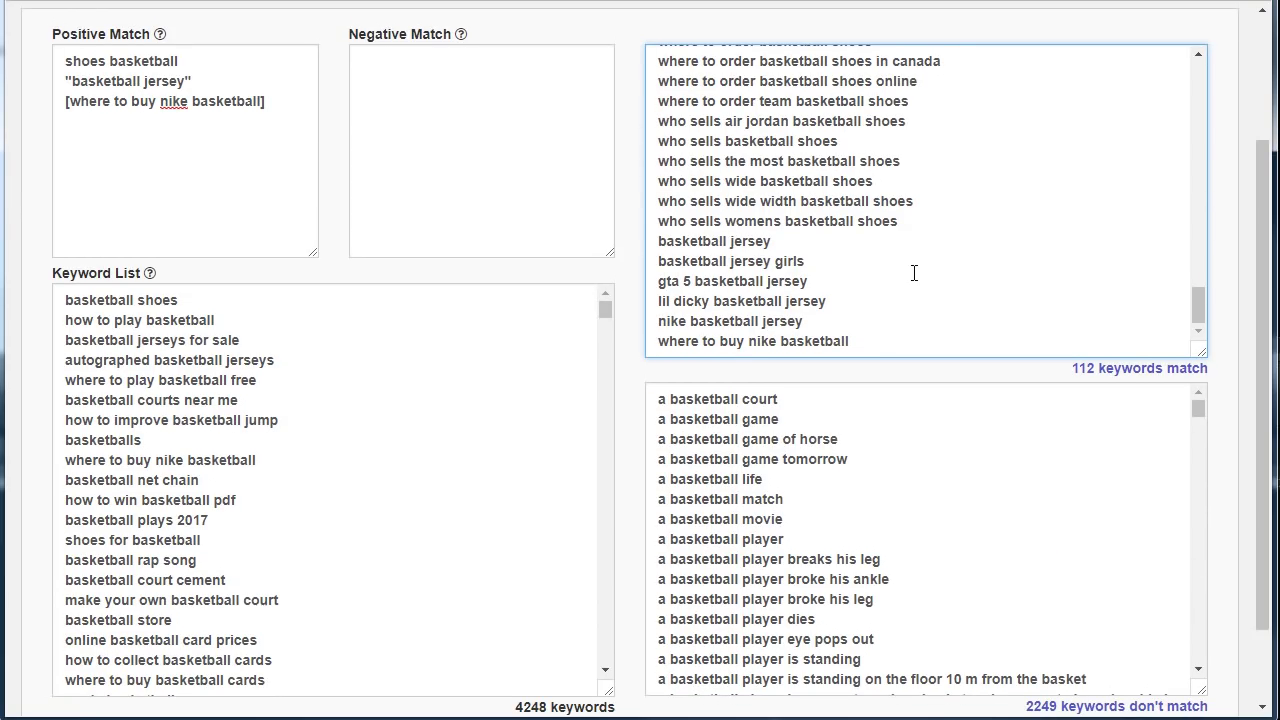
scroll(1262, 400, down, 1)
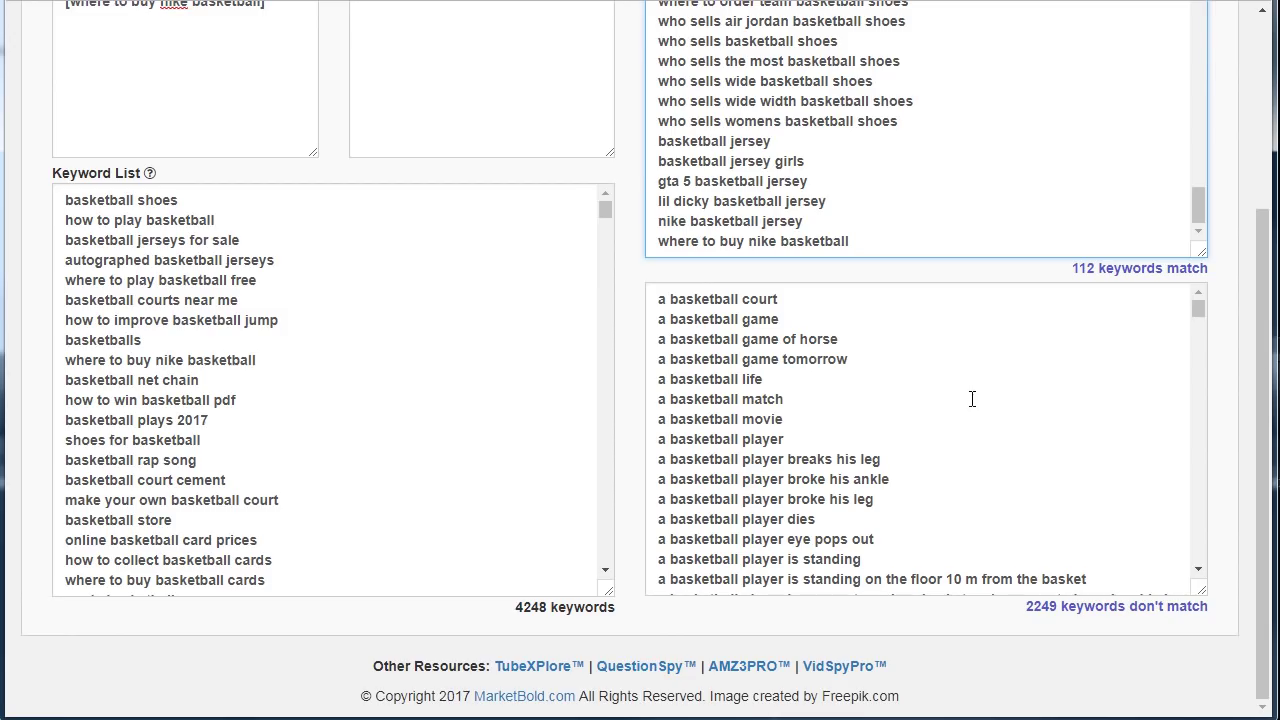
scroll(971, 399, up, 3)
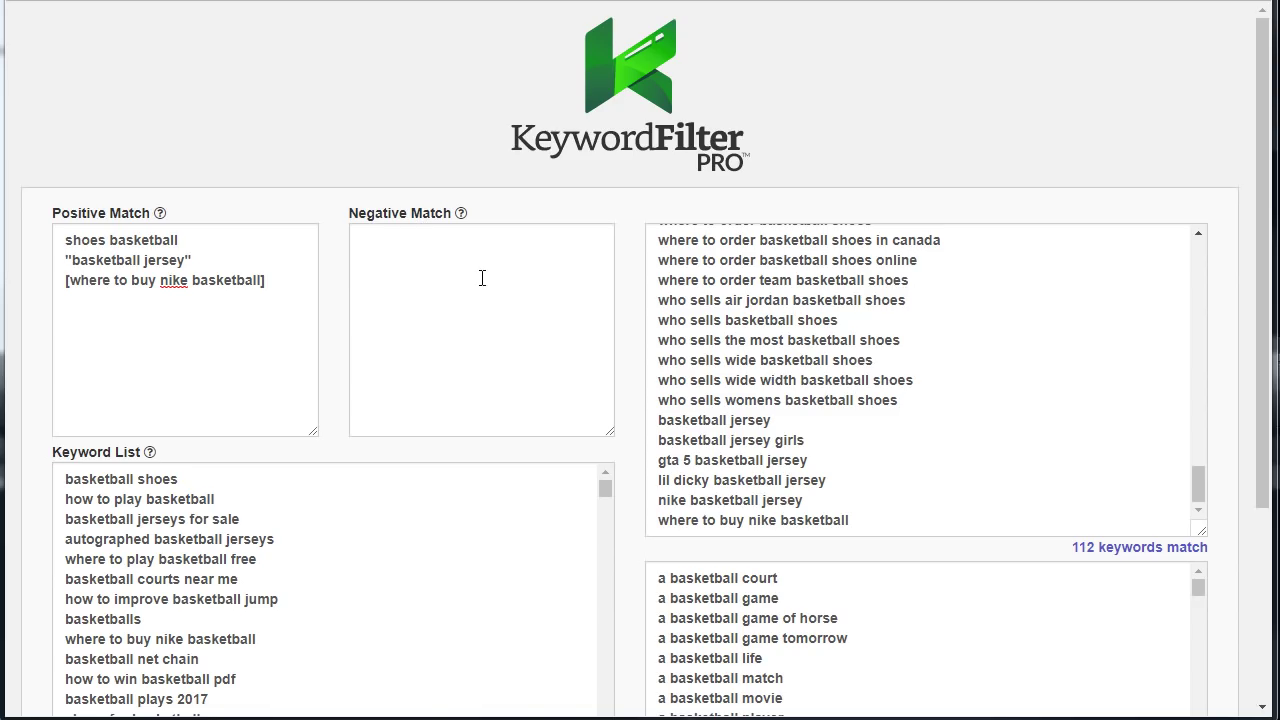
mouse_move(462, 215)
drag(1193, 475, 1193, 463)
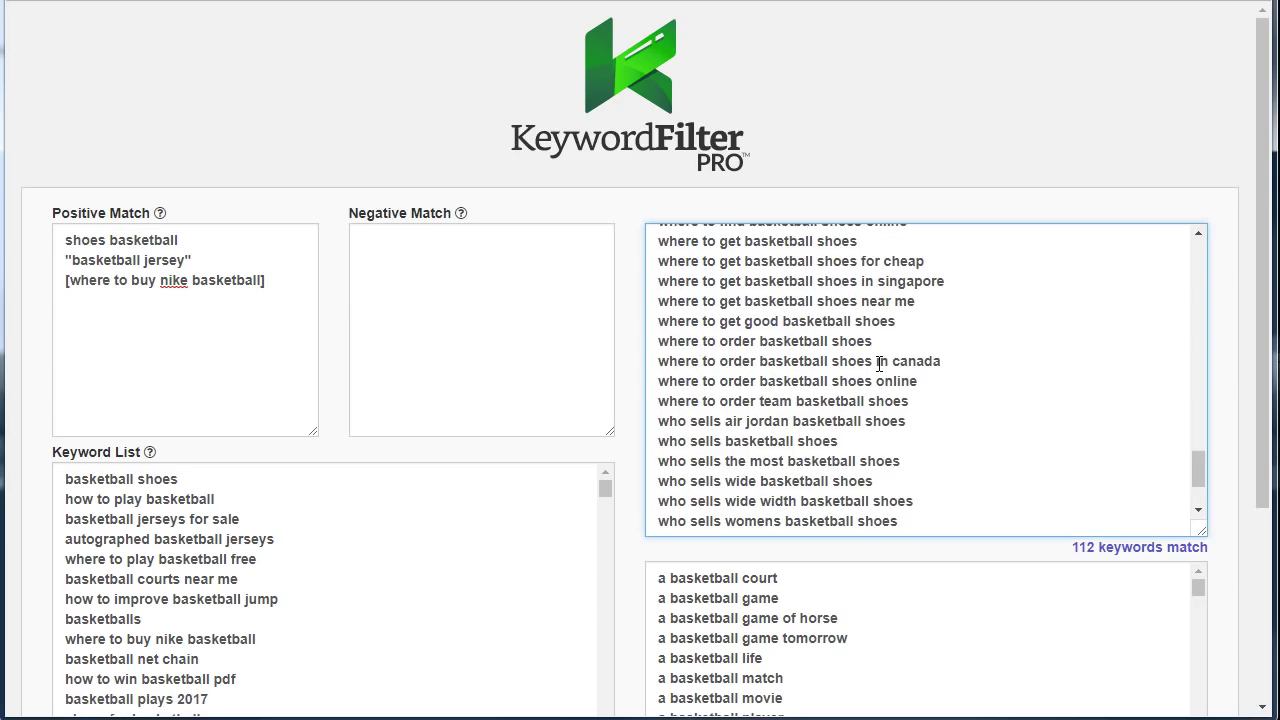
drag(875, 358, 890, 361)
drag(1198, 470, 1199, 456)
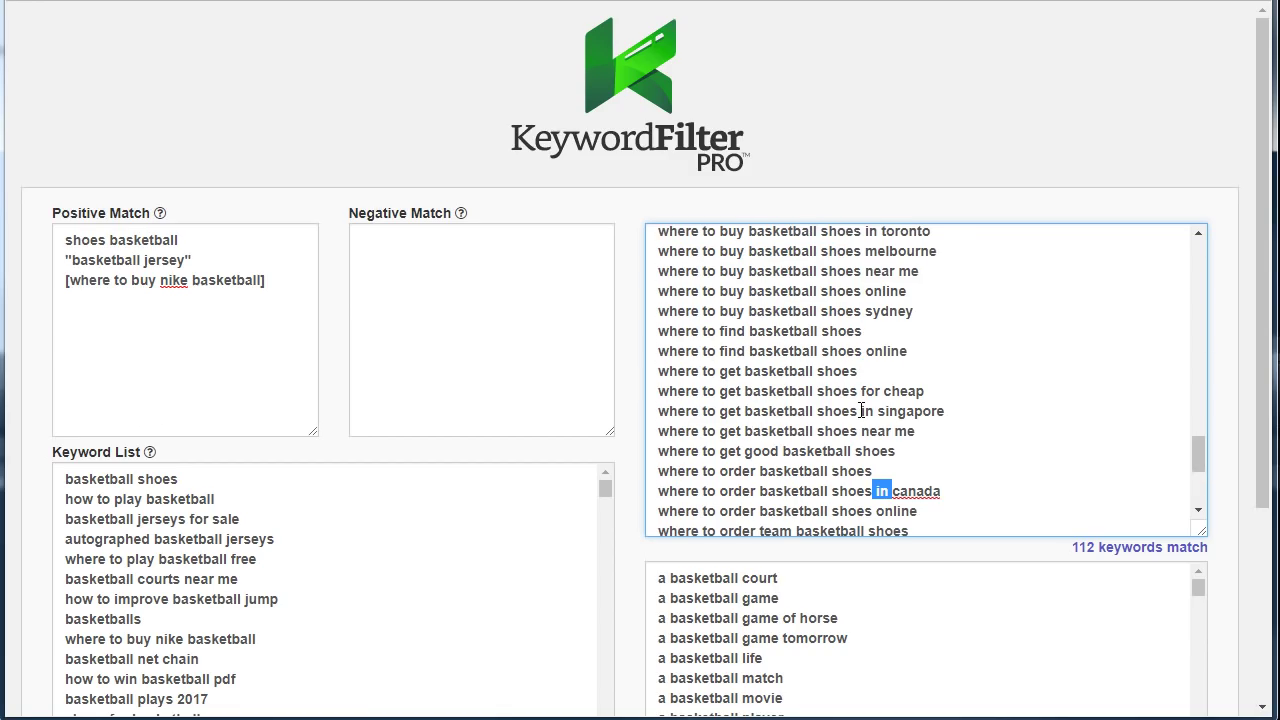
drag(862, 410, 858, 410)
drag(1196, 455, 1197, 437)
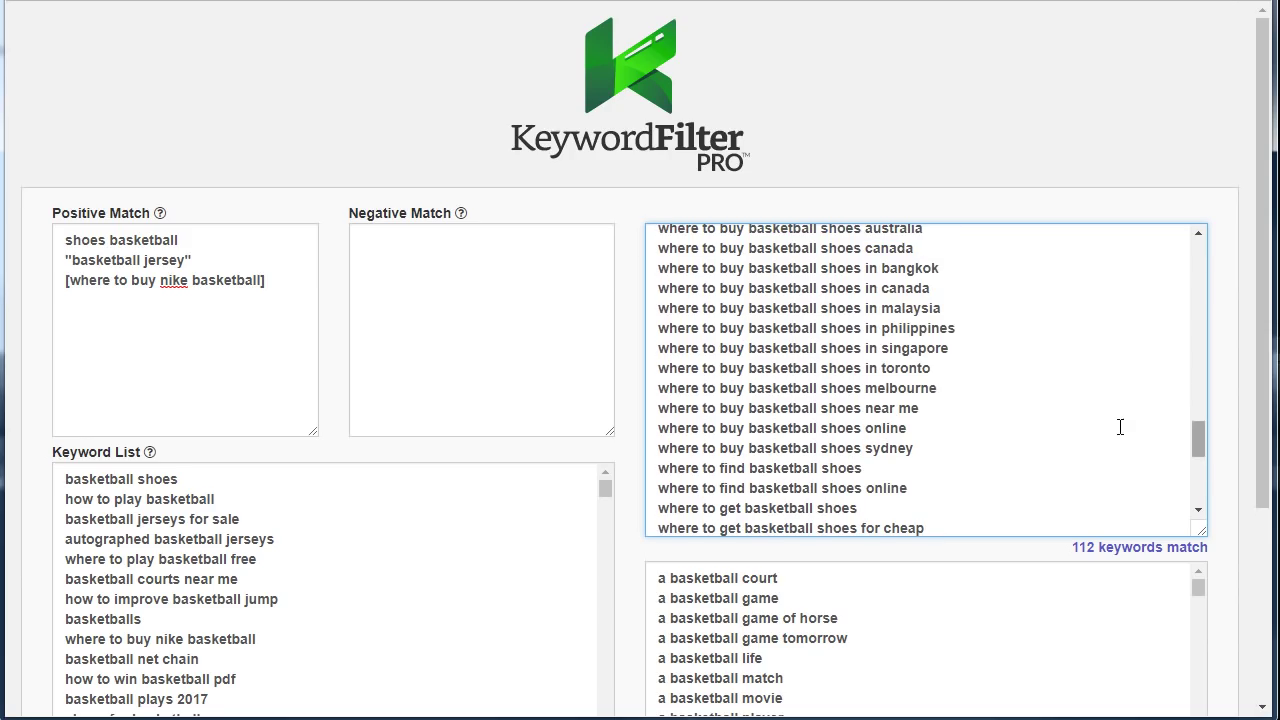
drag(864, 328, 878, 328)
drag(1200, 448, 1212, 535)
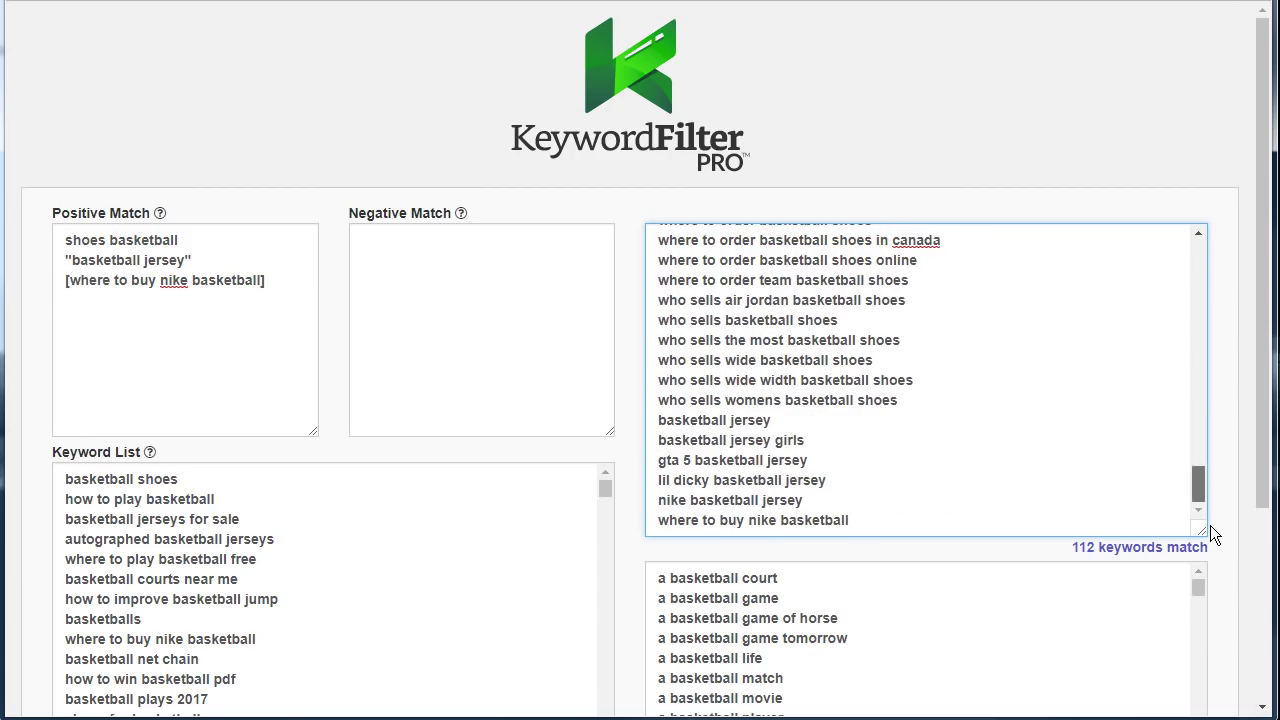
click(434, 280)
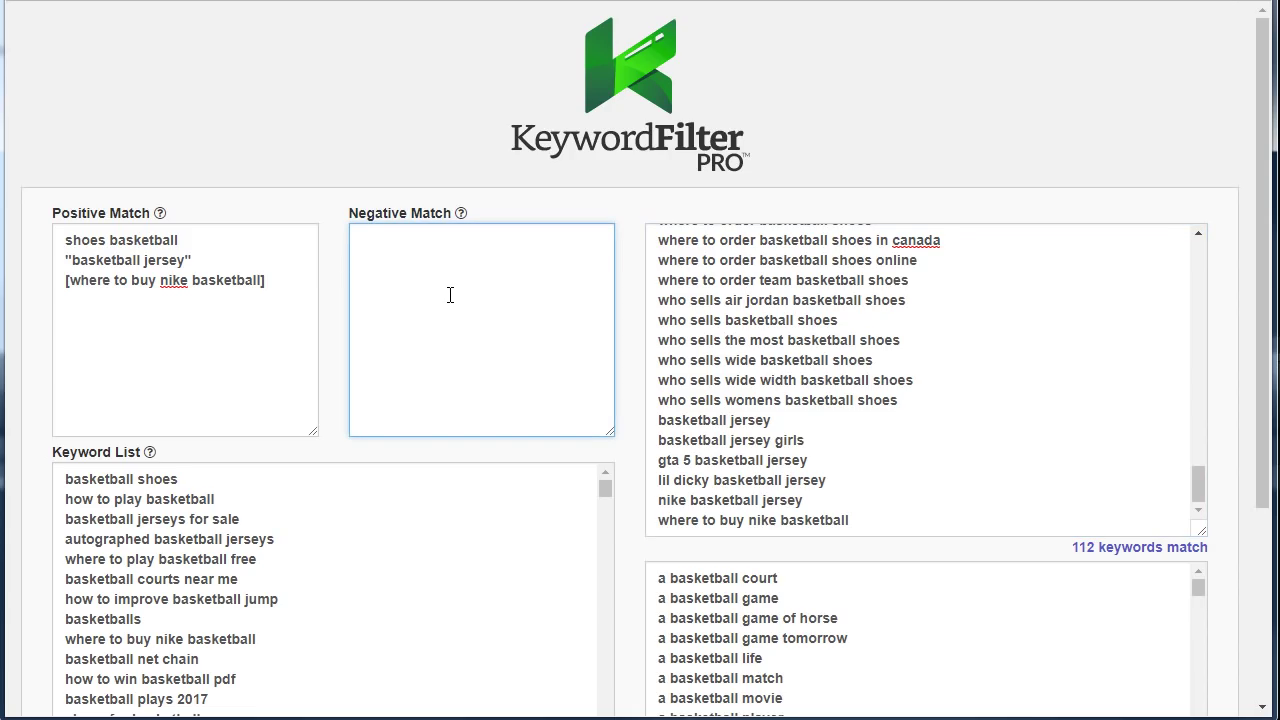
Add 'in' as a negative match term and scroll the results to check
text(in)
drag(1199, 479, 1205, 510)
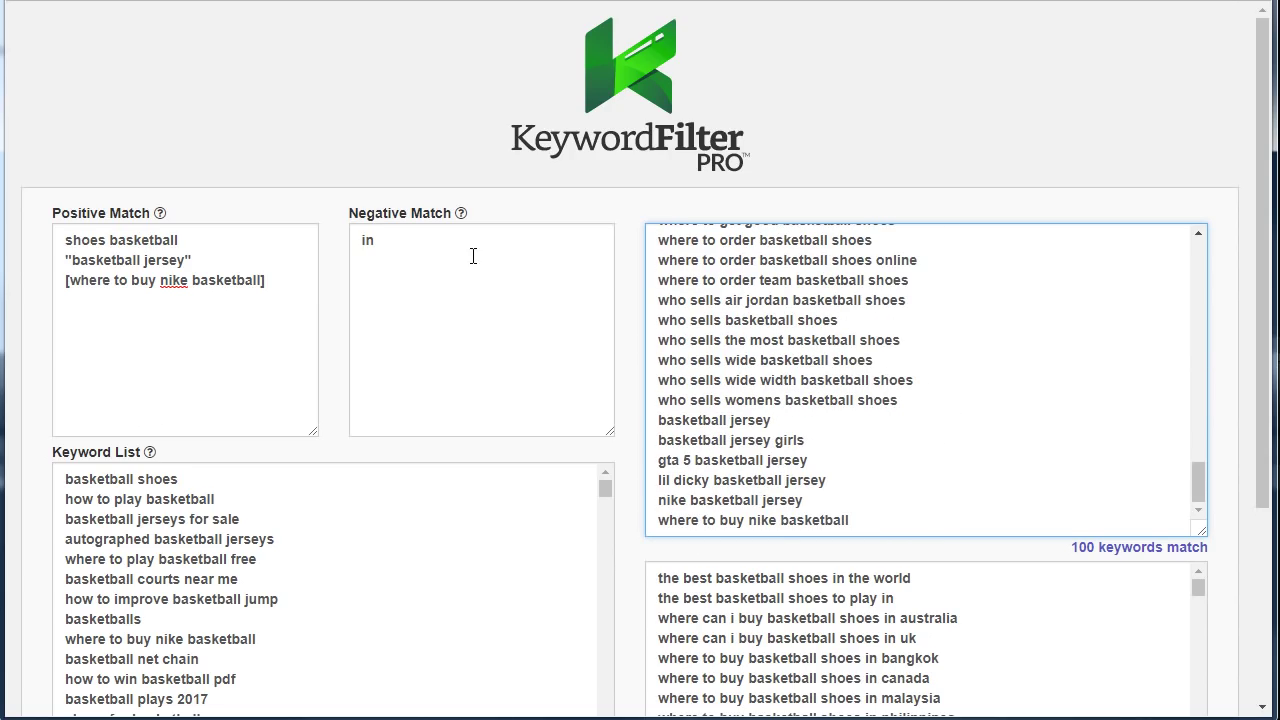
drag(1195, 479, 1202, 366)
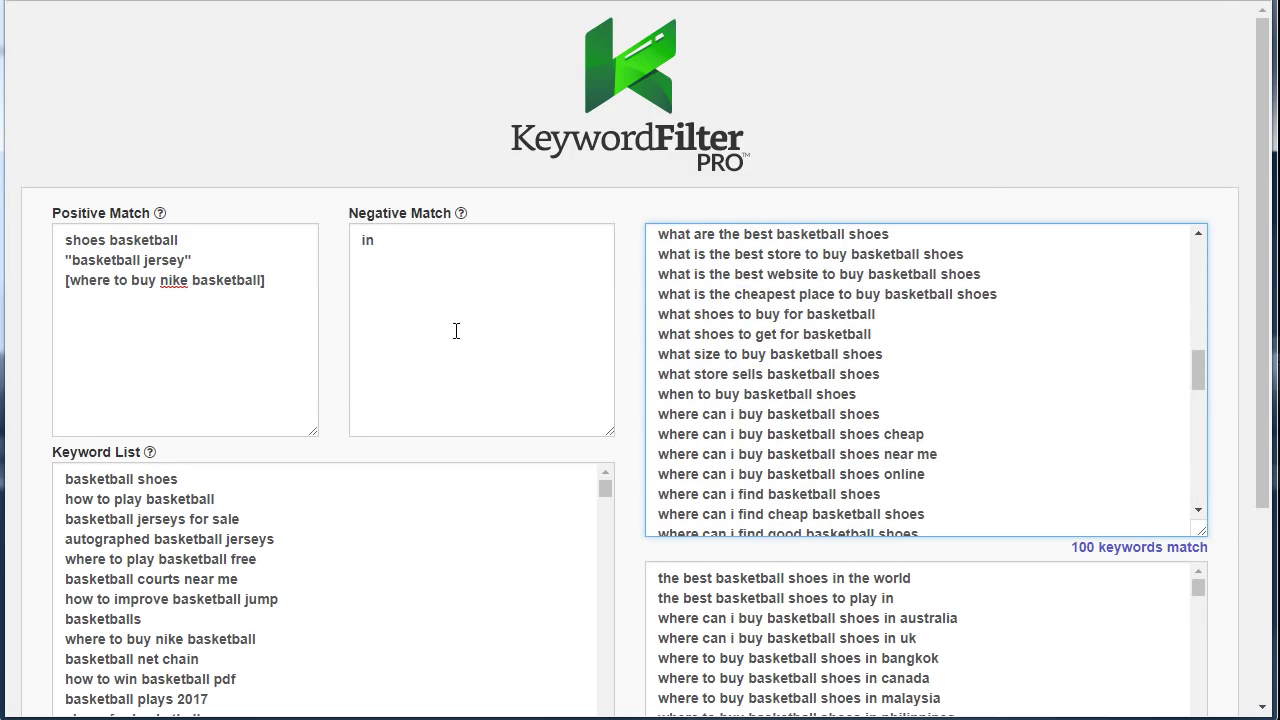
Add "near me" as a second negative term, cutting results to 97, and select 'gta 5 basketball jersey'
click(404, 247)
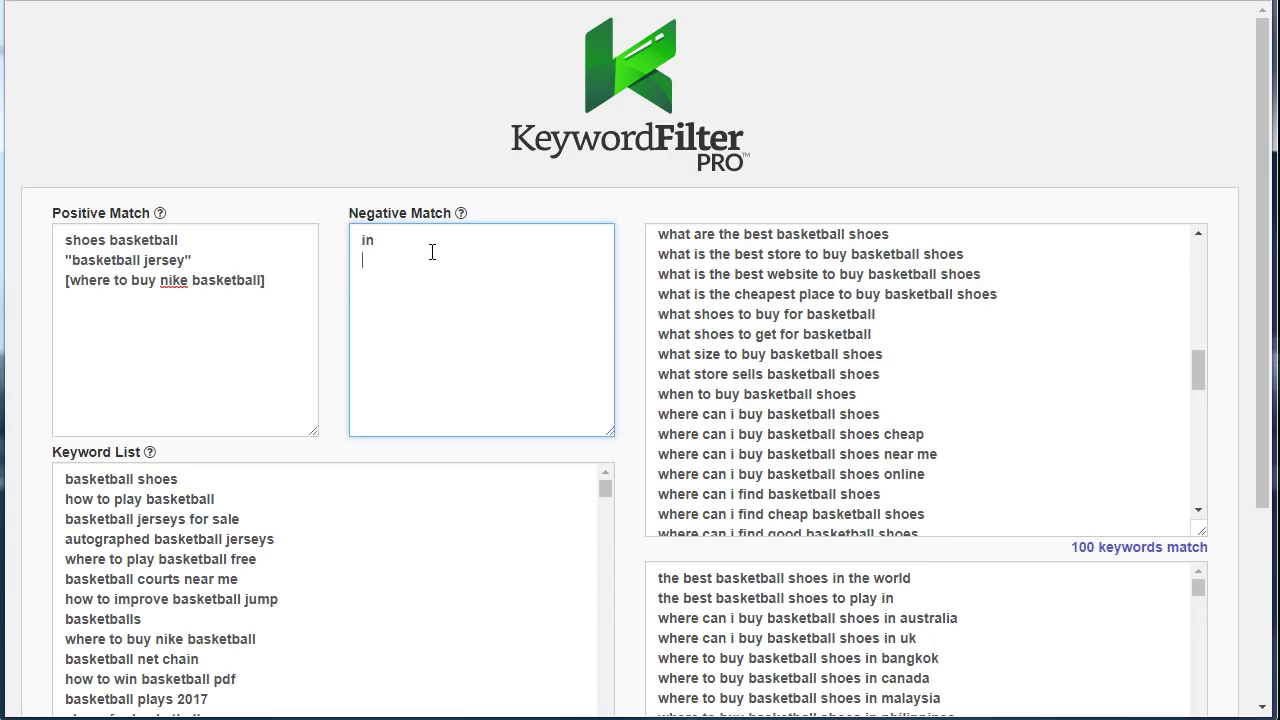
text("near me)
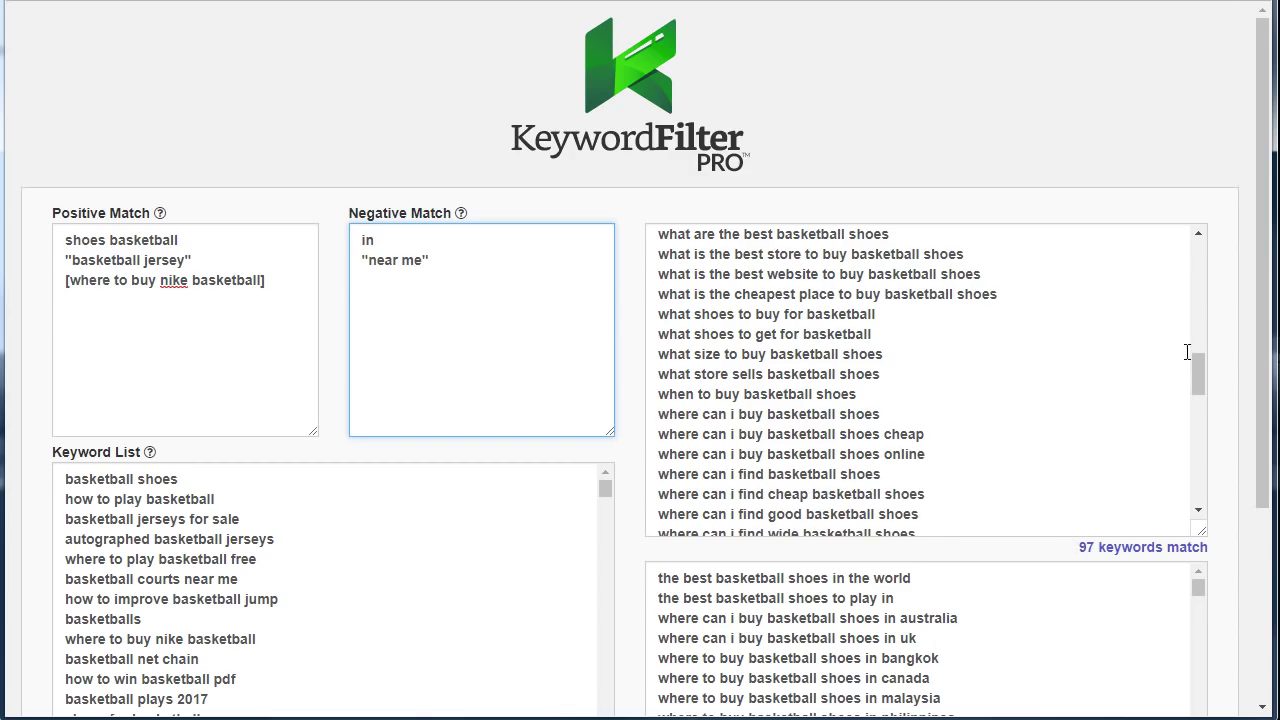
drag(1196, 360, 1184, 506)
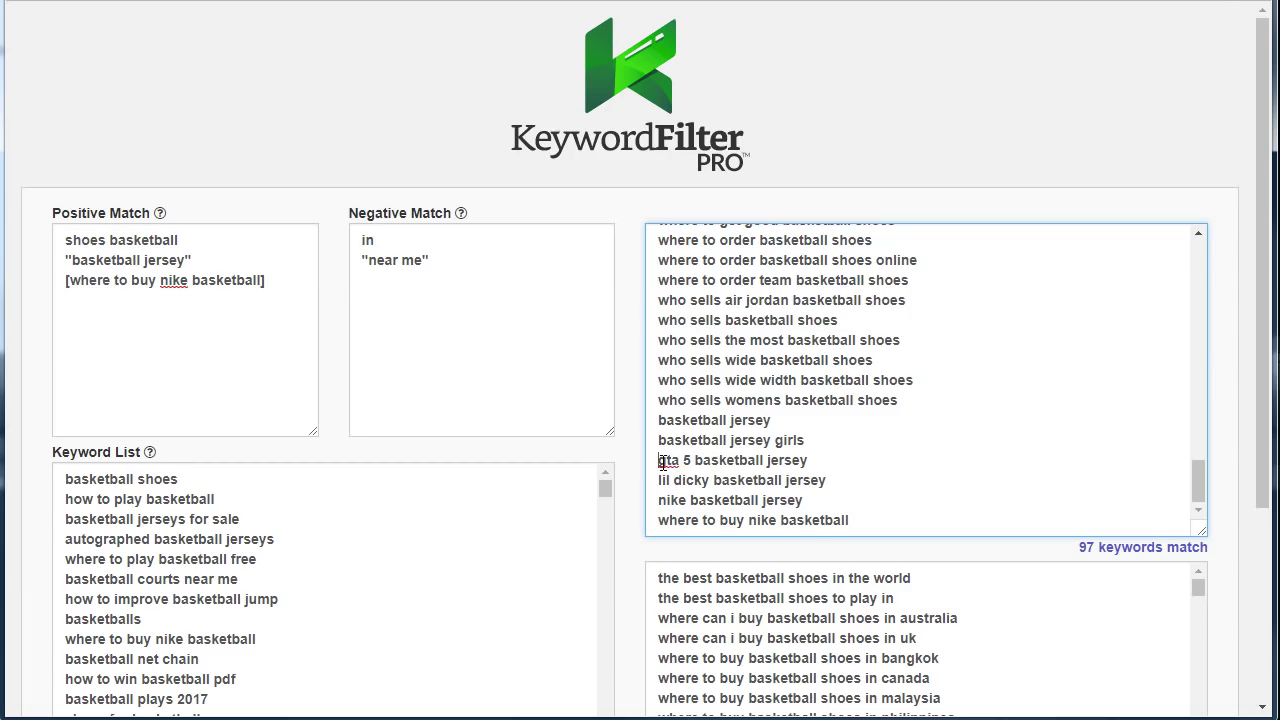
drag(660, 460, 898, 461)
key(ctrl+c)
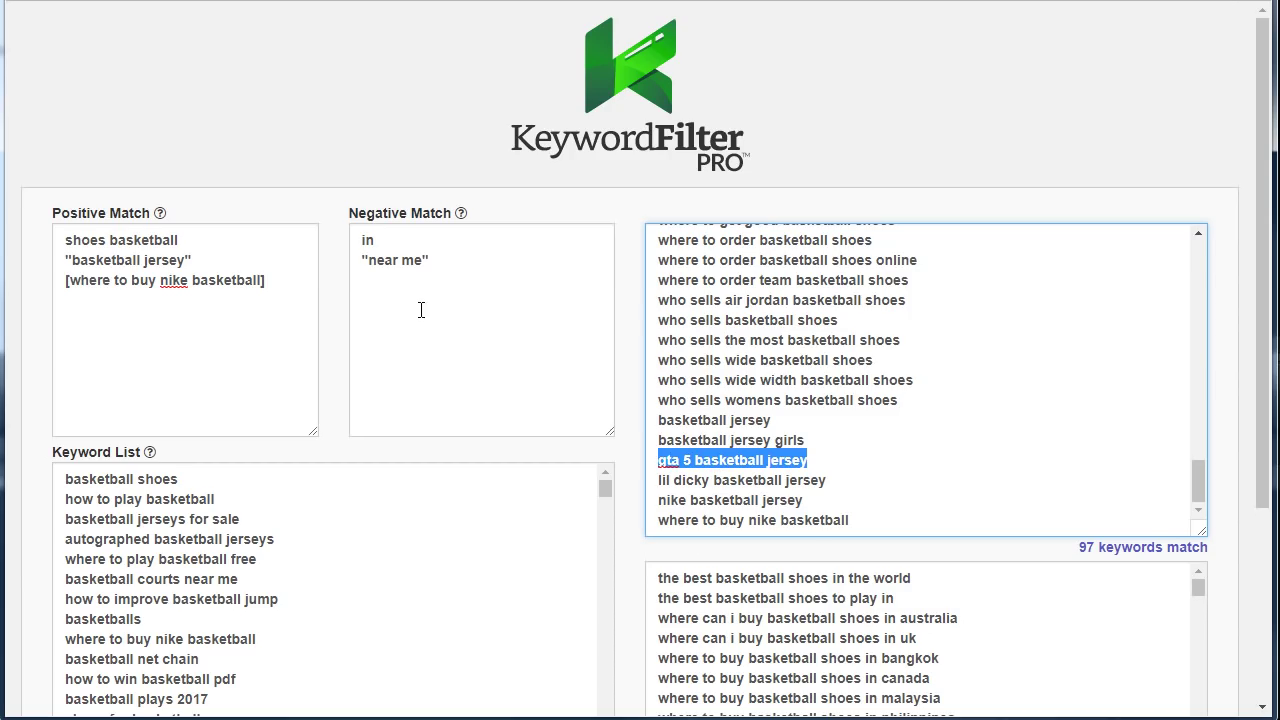
Add [gta 5 basketball jersey] as an exact negative match, lowering the results to 96 keywords
click(421, 310)
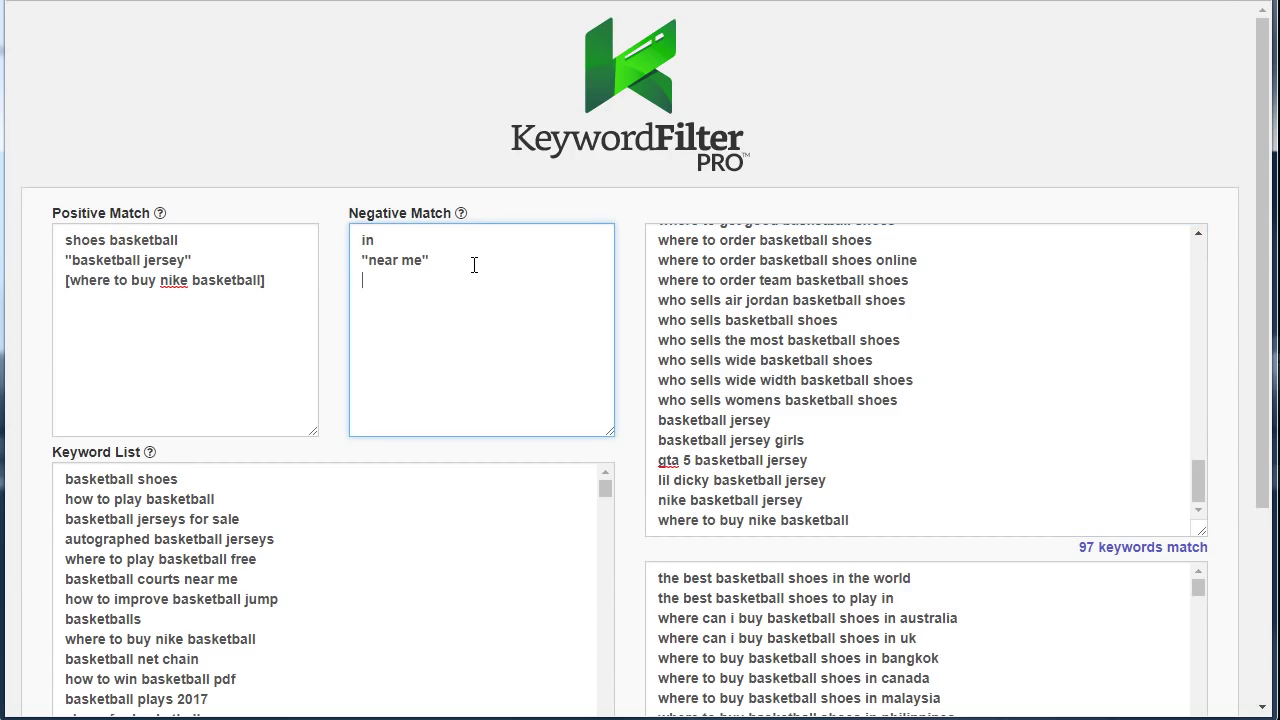
text([)
key(ctrl+v)
text(])
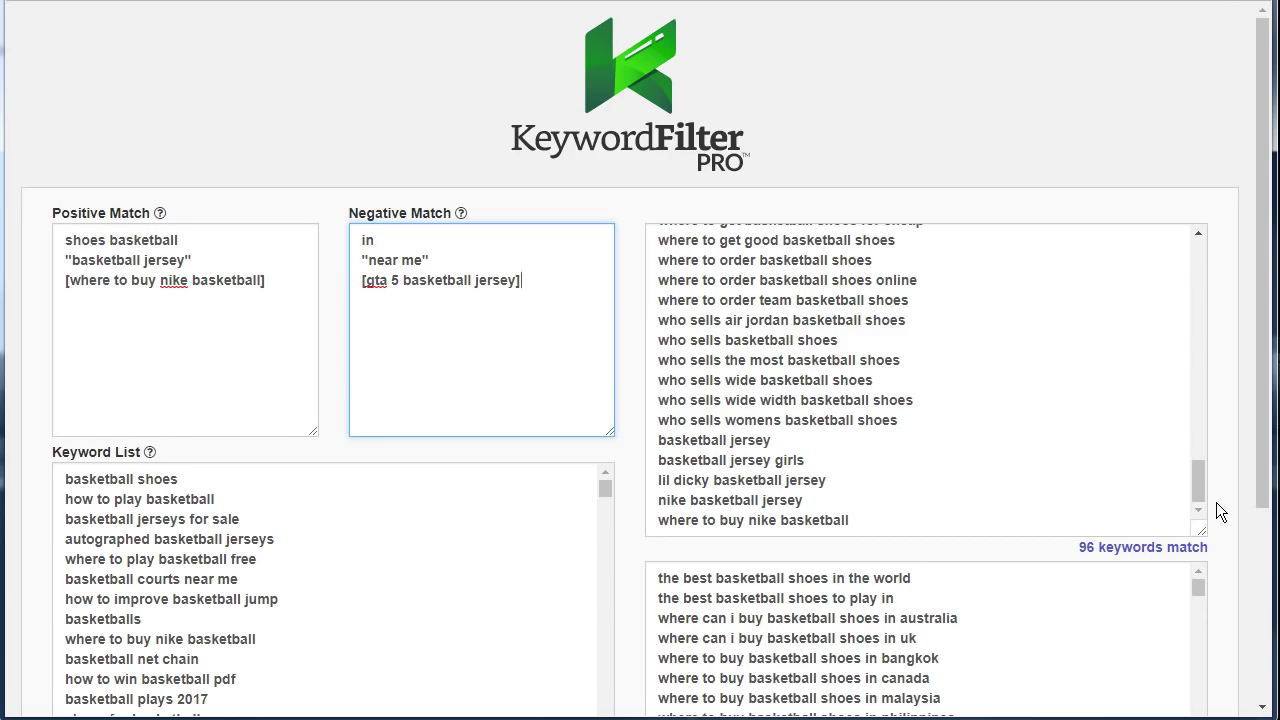
mouse_move(1198, 488)
mouse_down()
mouse_move(1198, 265)
mouse_move(1199, 480)
mouse_up()
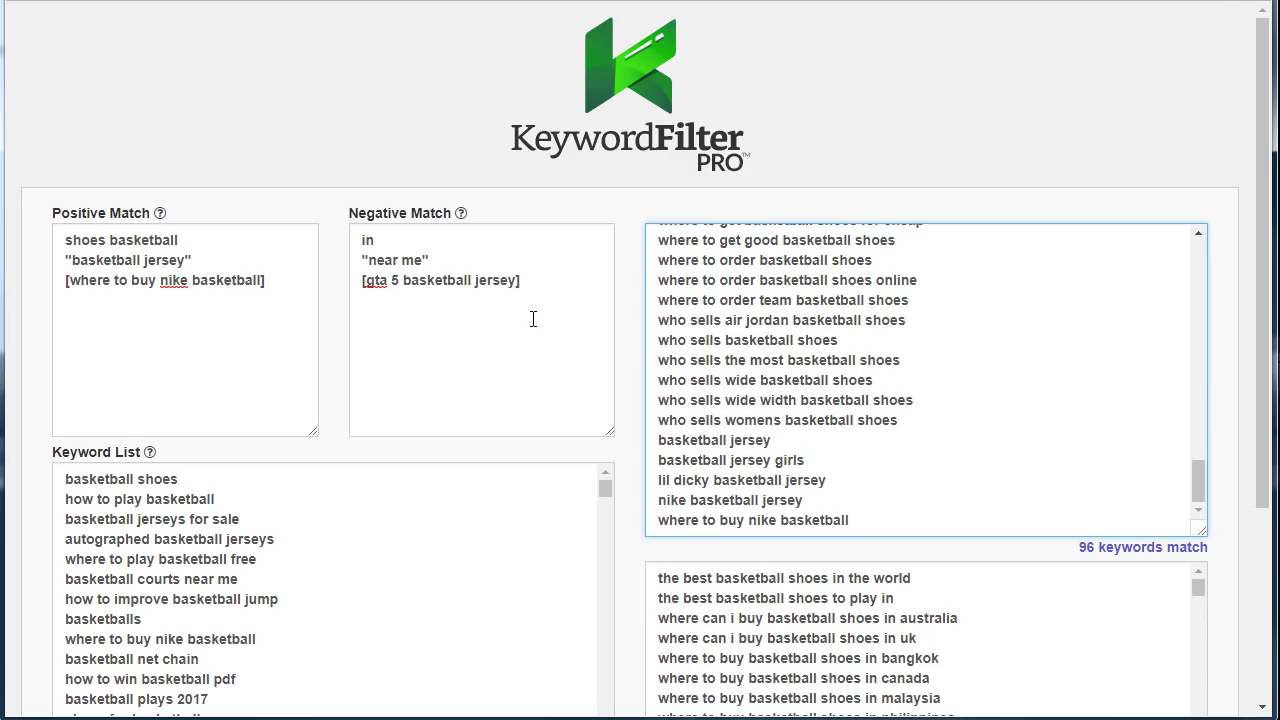
Copy the 96 matching keywords and dismiss the Copied alert
mouse_move(1198, 485)
mouse_down()
mouse_move(1188, 453)
mouse_move(1203, 243)
mouse_move(1202, 496)
mouse_up()
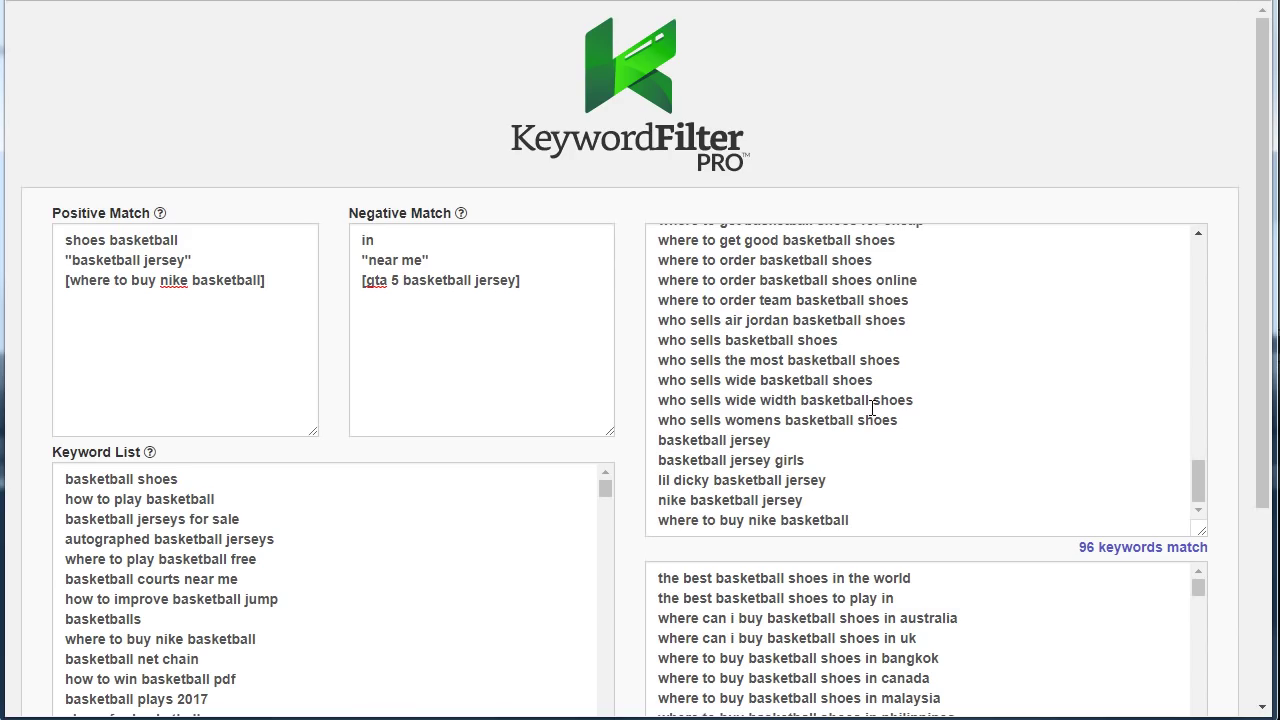
click(1138, 558)
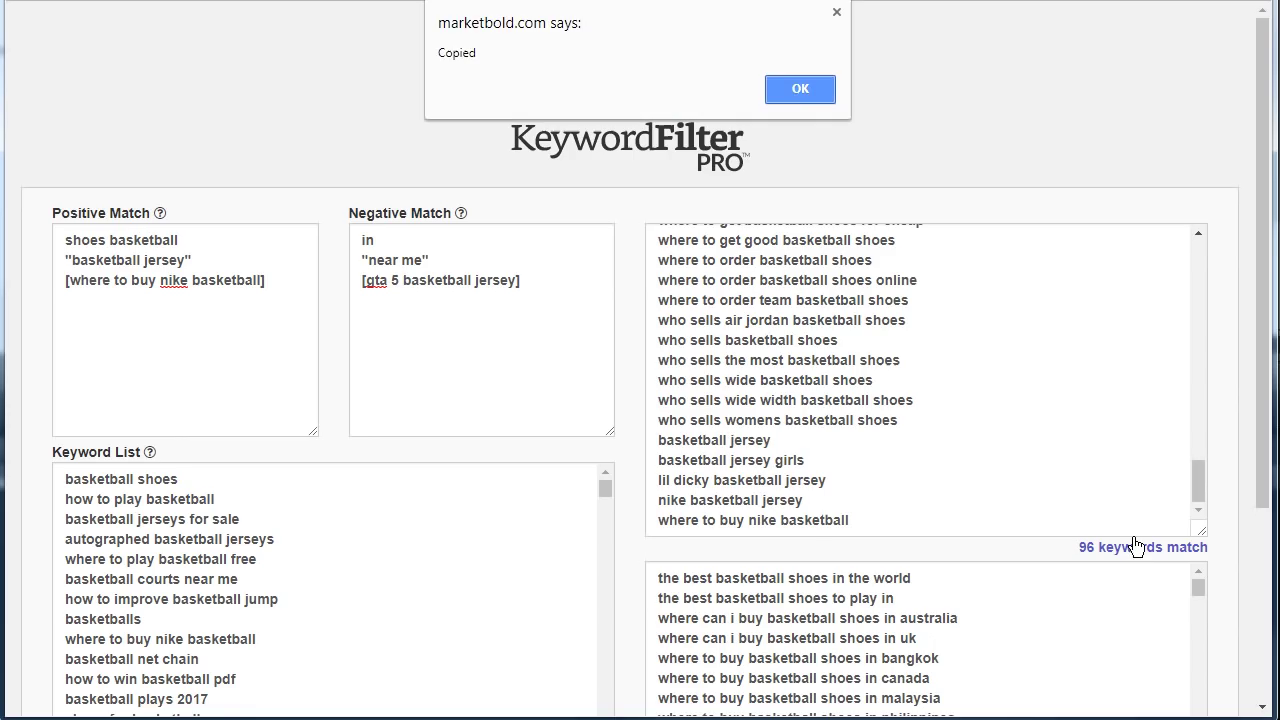
click(795, 86)
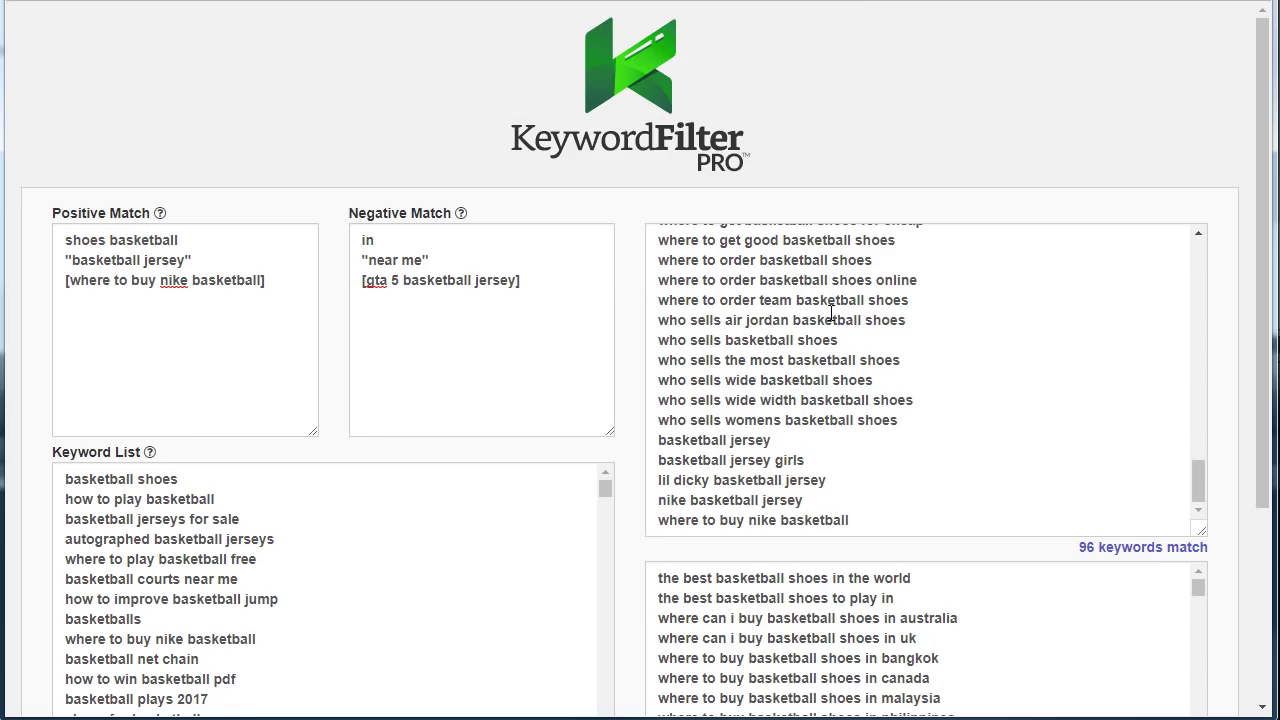
Copy the 2265 non-matching keywords and dismiss the Copied alert
scroll(1262, 220, down, 3)
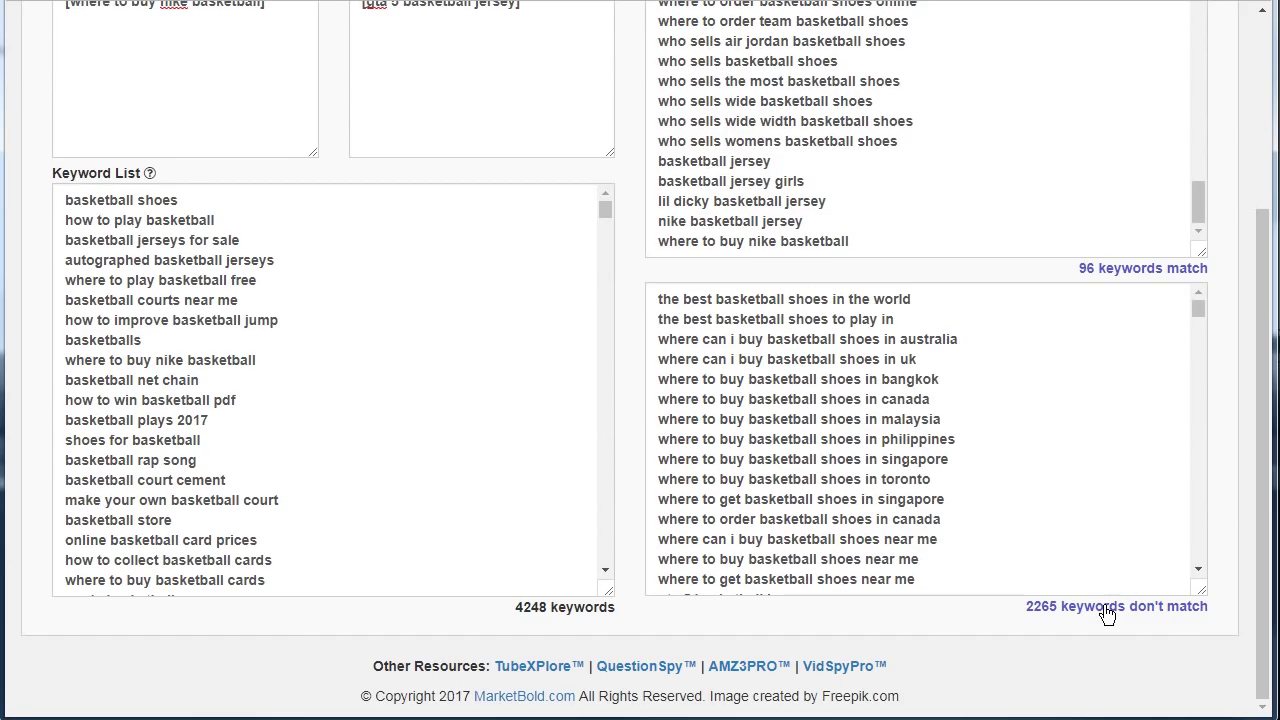
click(1106, 608)
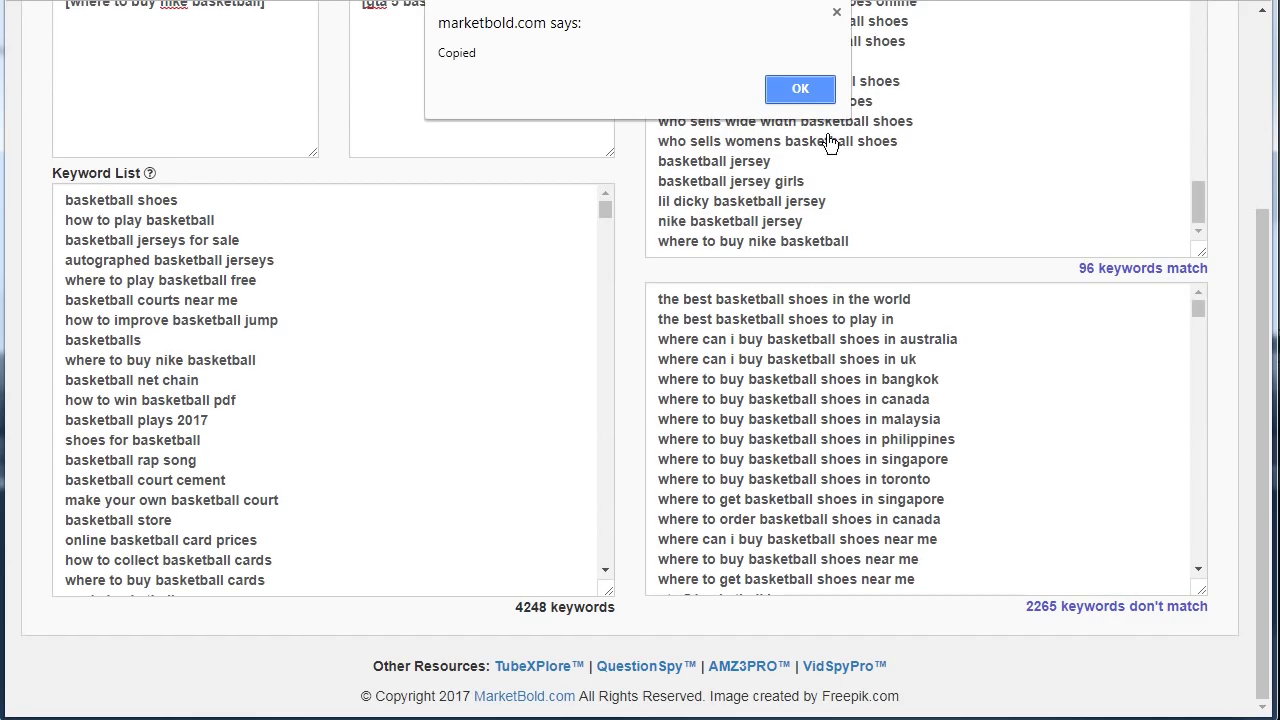
click(800, 89)
drag(1263, 390, 1237, 217)
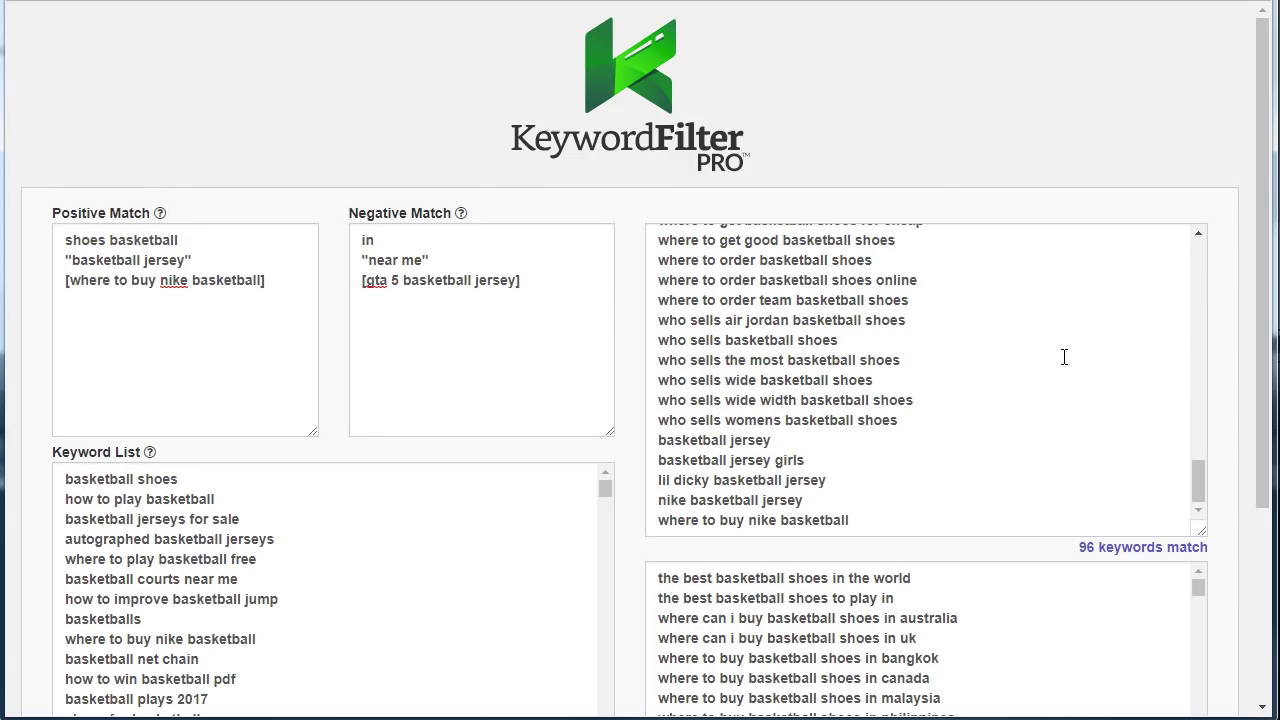